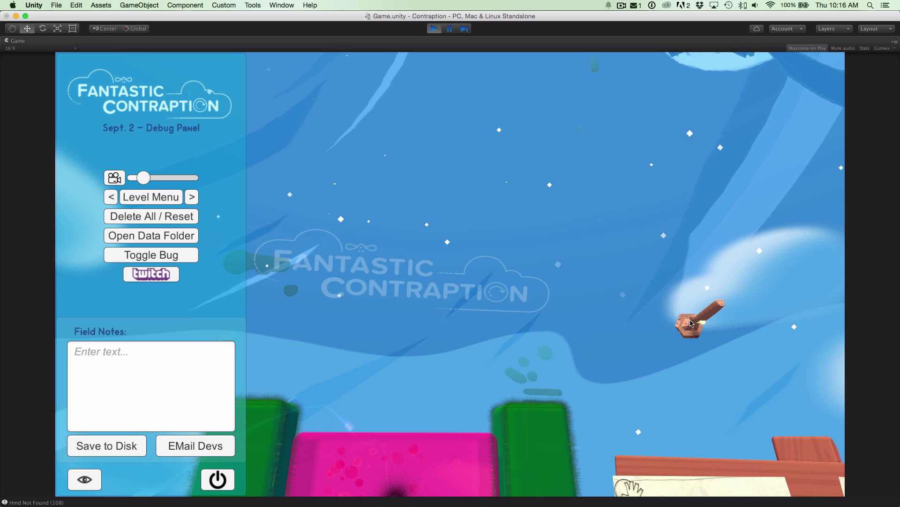
Carry the wooden pieces over a green pillar, the pink goal block, the debug panel and into the sky
{"action": "left_click_drag", "start_coordinate": [691, 324], "coordinate": [720, 361]}
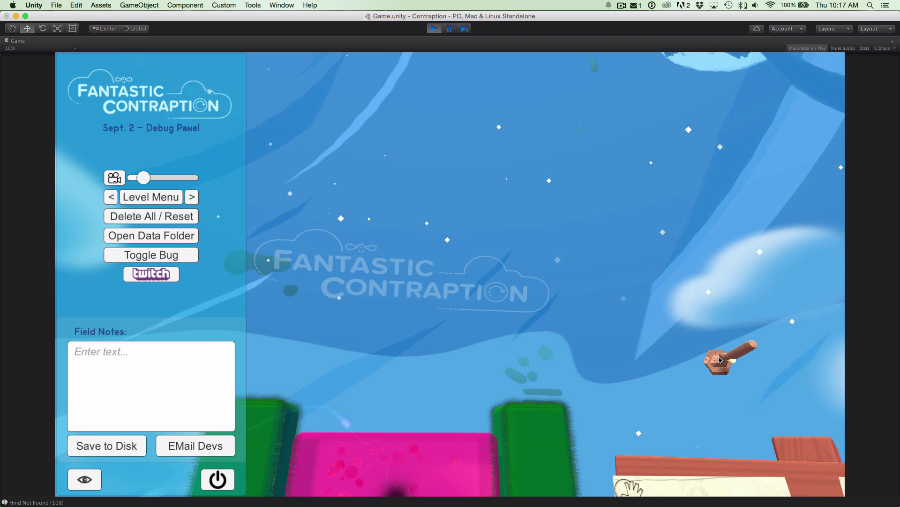
{"action": "left_click_drag", "start_coordinate": [719, 358], "coordinate": [455, 244]}
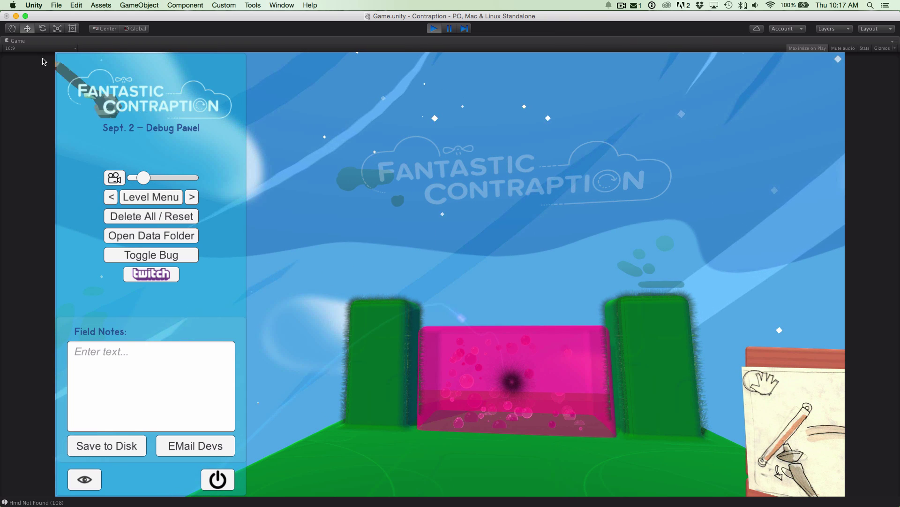
{"action": "left_click_drag", "start_coordinate": [605, 279], "coordinate": [528, 344]}
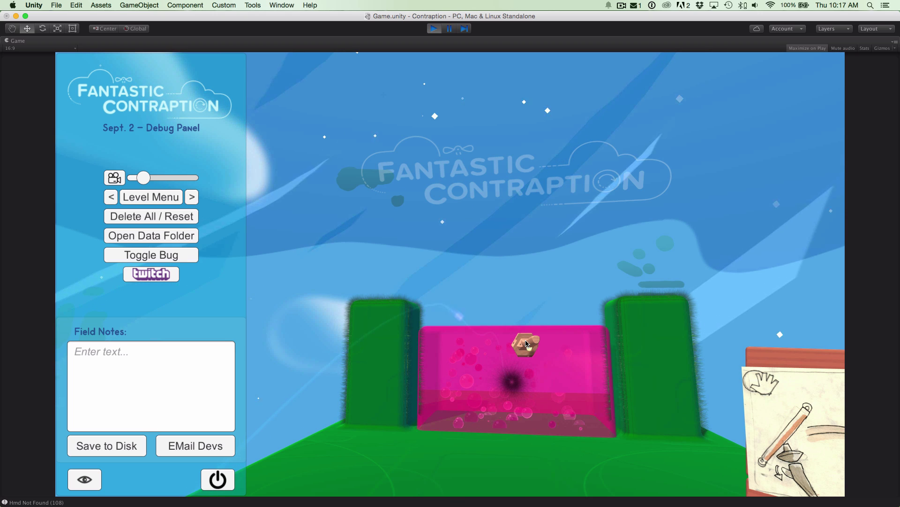
{"action": "left_click_drag", "start_coordinate": [528, 345], "coordinate": [383, 399]}
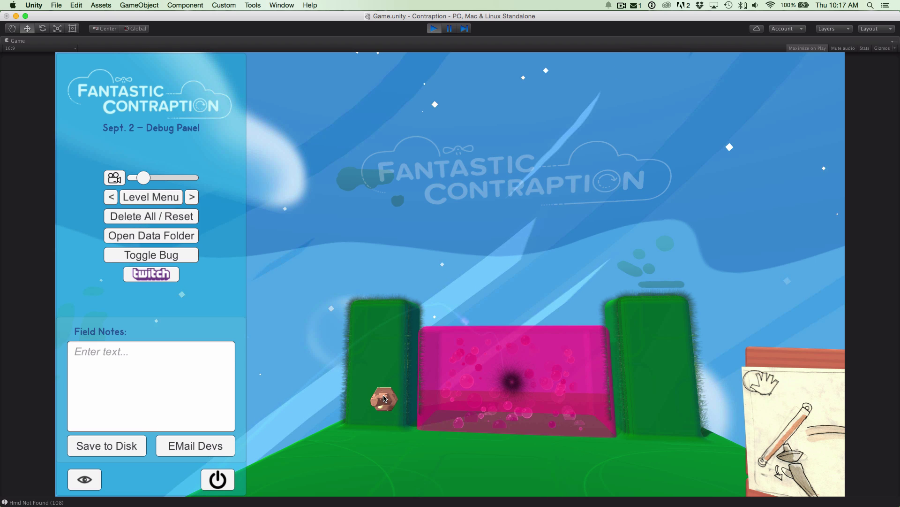
{"action": "left_click_drag", "start_coordinate": [384, 398], "coordinate": [112, 168]}
{"action": "left_click_drag", "start_coordinate": [237, 316], "coordinate": [116, 181]}
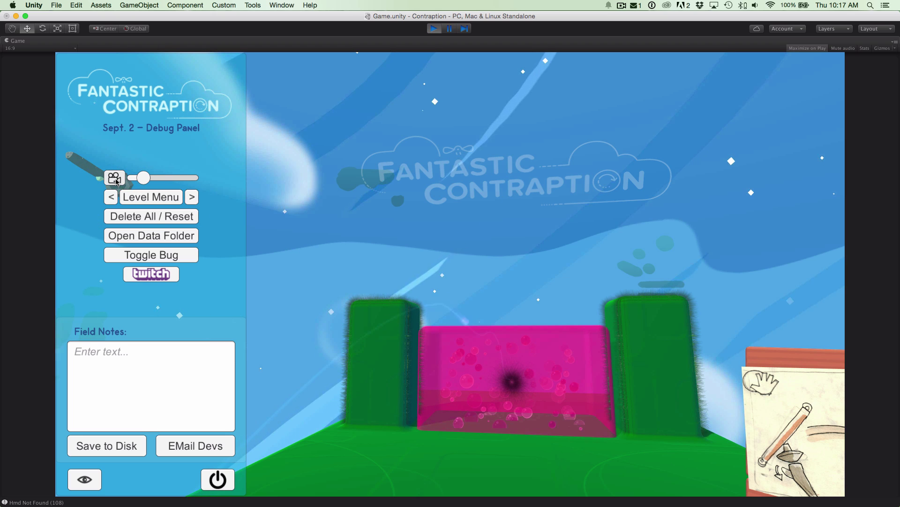
Step through the companion camera angles, past top-down and pink-goal views, to the angled build-area view
{"action": "left_click", "coordinate": [116, 181]}
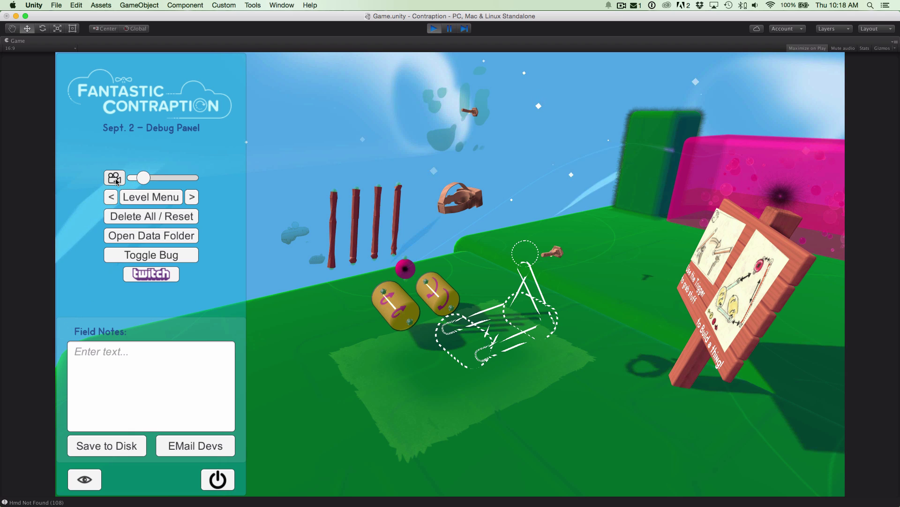
{"action": "left_click", "coordinate": [115, 179]}
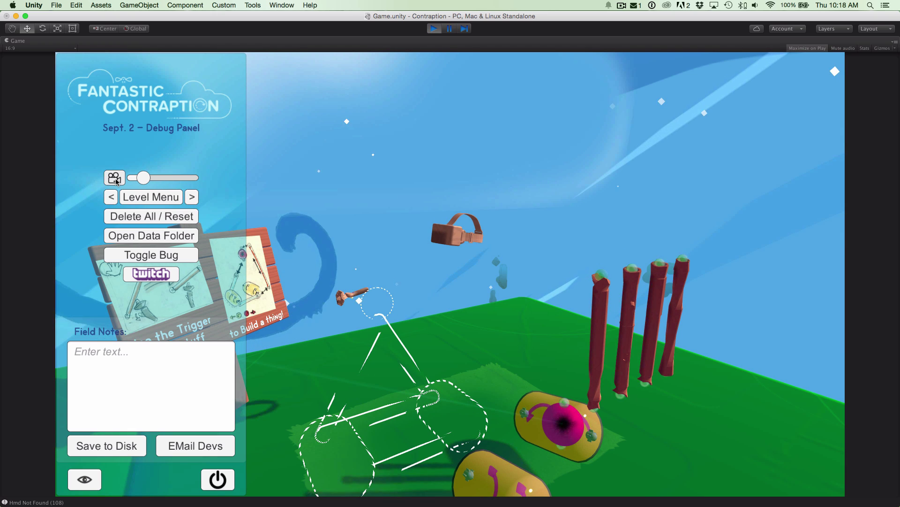
{"action": "left_click", "coordinate": [116, 178]}
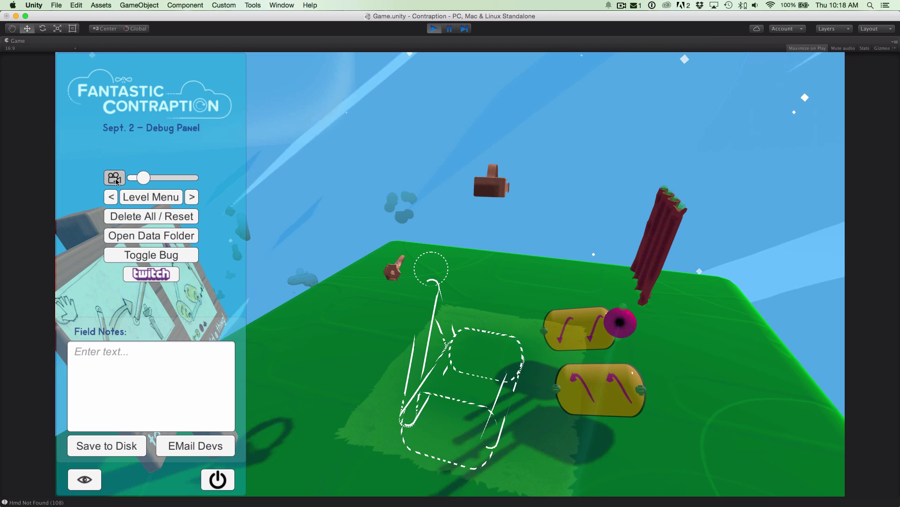
{"action": "left_click", "coordinate": [115, 179]}
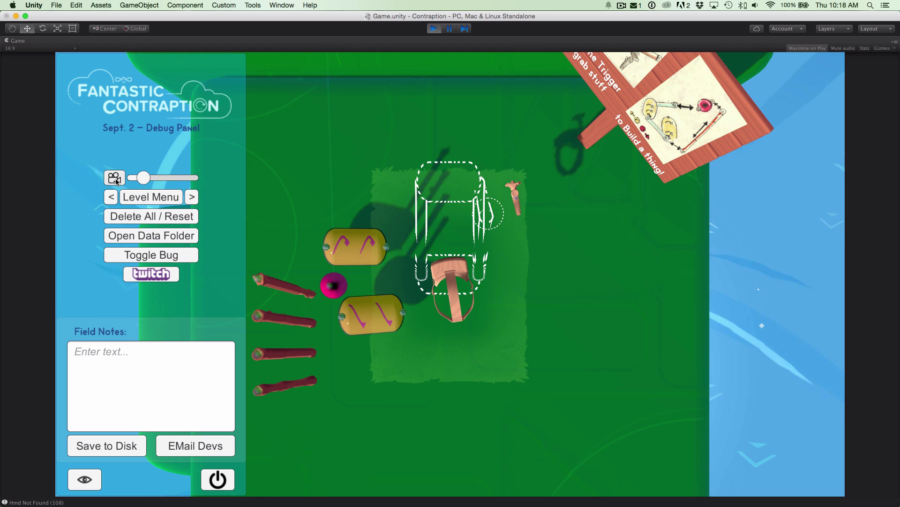
{"action": "left_click", "coordinate": [115, 179]}
{"action": "left_click", "coordinate": [115, 180]}
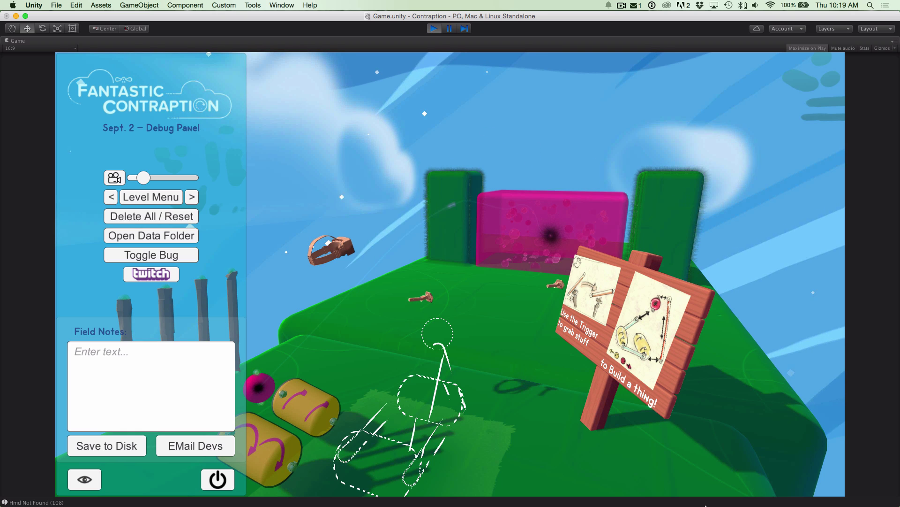
{"action": "mouse_move", "coordinate": [706, 504]}
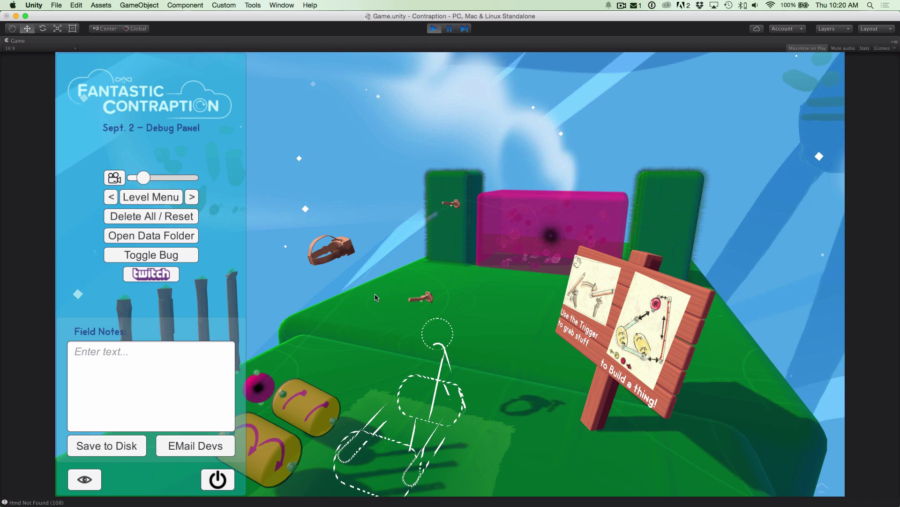
Cycle to the low pink-block camera view and slide the debug camera value fully left
{"action": "left_click", "coordinate": [115, 177]}
{"action": "left_click", "coordinate": [115, 177]}
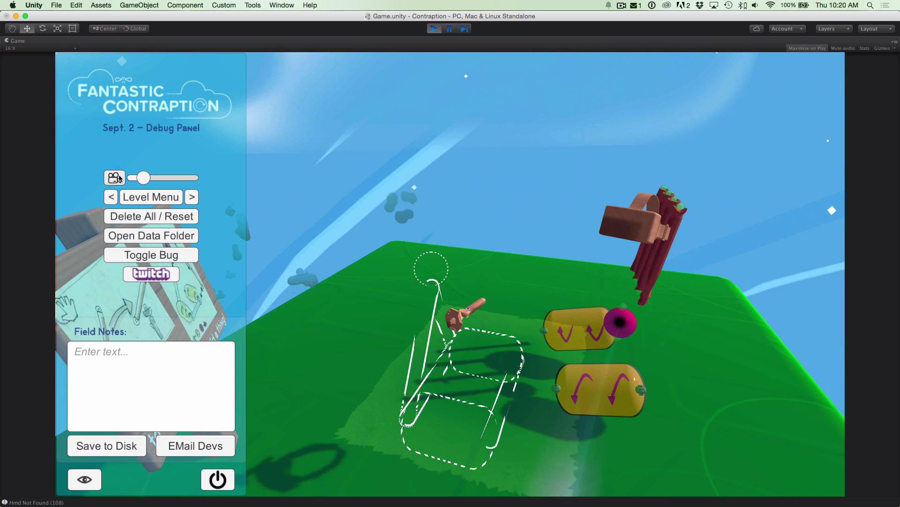
{"action": "left_click", "coordinate": [115, 178]}
{"action": "left_click", "coordinate": [115, 178]}
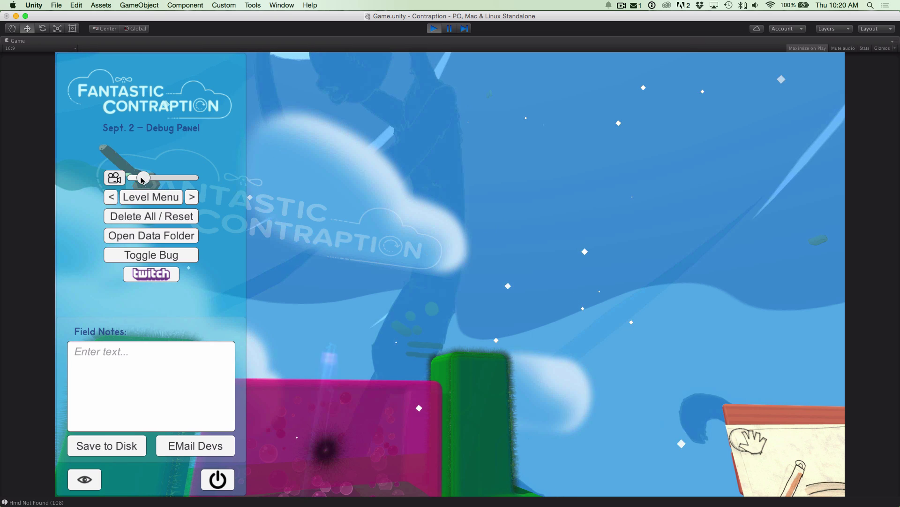
{"action": "left_click_drag", "start_coordinate": [142, 180], "coordinate": [123, 182]}
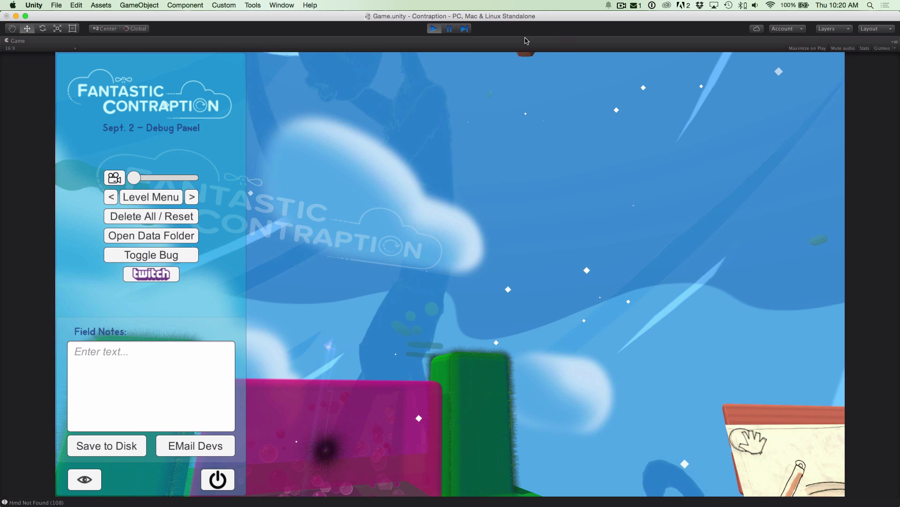
Un-maximize the Game view with Shift+Space to show Scene, Hierarchy, Inspector, Console and Project
{"action": "key", "text": "shift+space"}
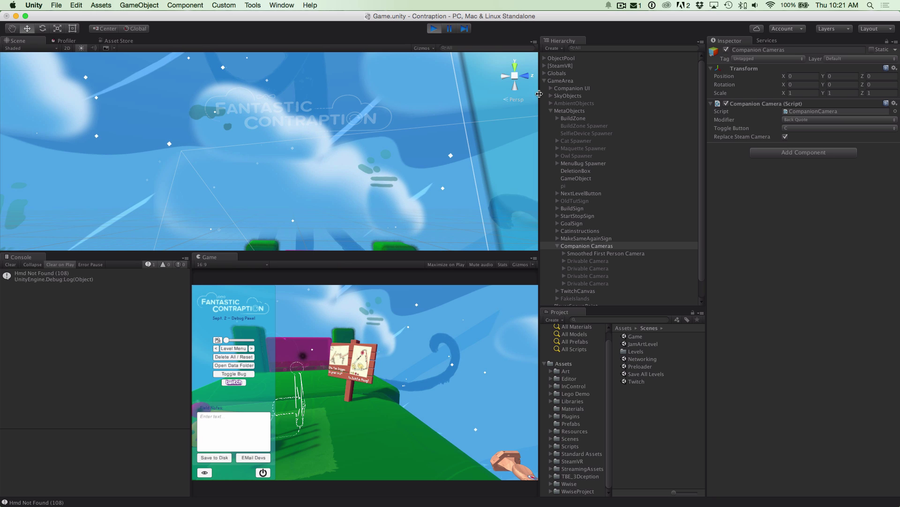
{"action": "scroll", "coordinate": [560, 223], "scroll_direction": "down", "scroll_amount": 2}
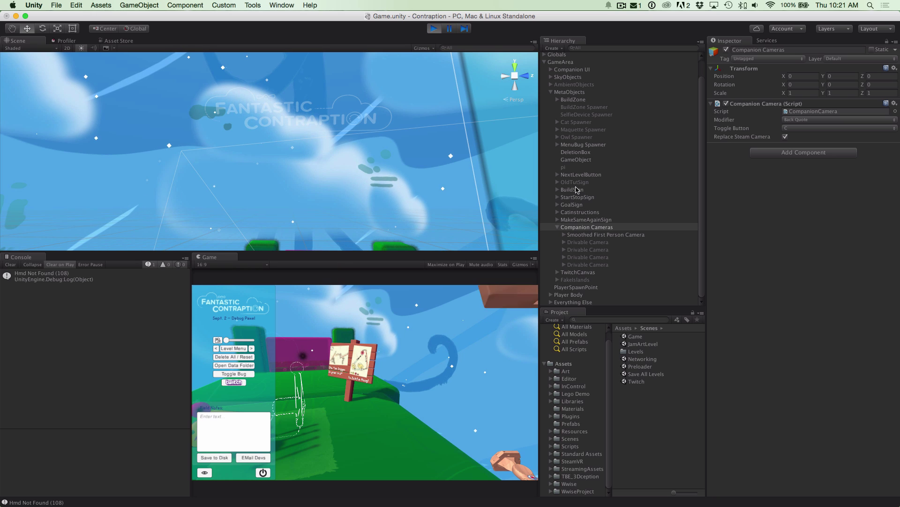
{"action": "left_click", "coordinate": [552, 295]}
{"action": "scroll", "coordinate": [577, 262], "scroll_direction": "down", "scroll_amount": 5}
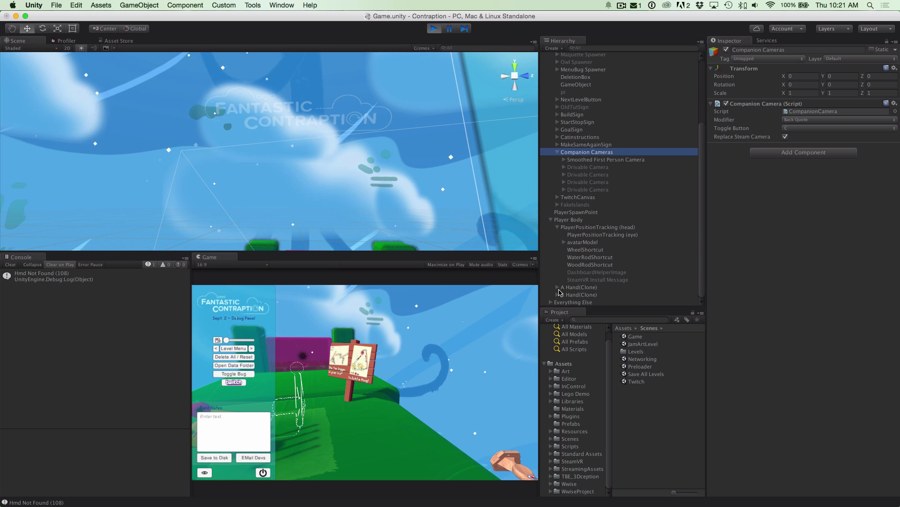
{"action": "left_click", "coordinate": [595, 228]}
{"action": "left_click", "coordinate": [610, 235]}
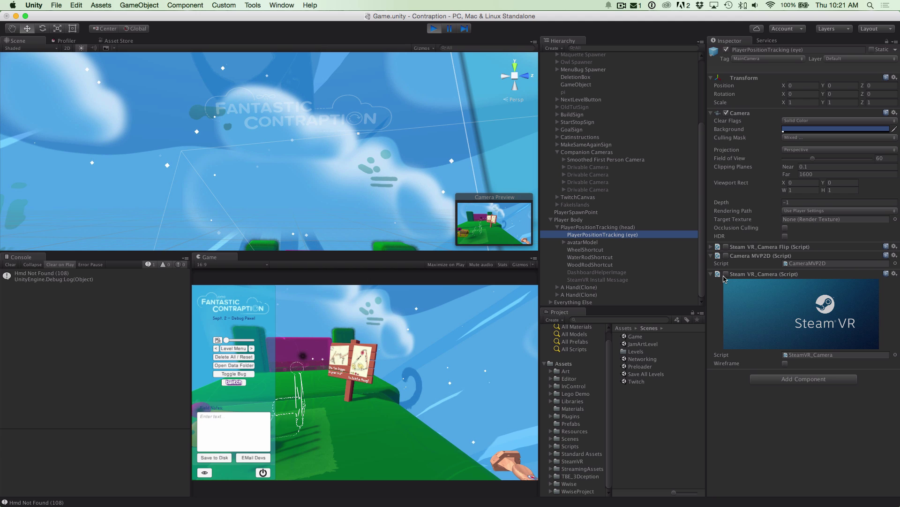
{"action": "left_click", "coordinate": [585, 228]}
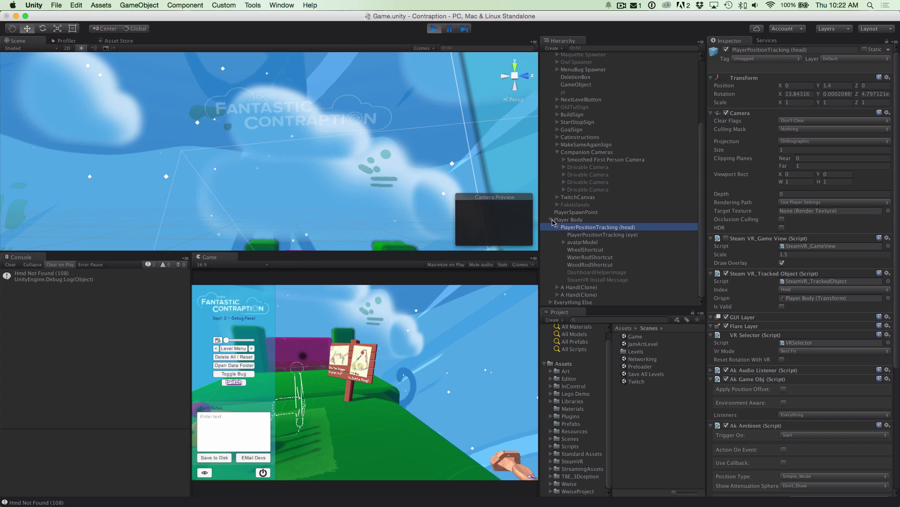
{"action": "left_click", "coordinate": [552, 220]}
Review Companion Cameras and the Smoothed First Person Camera's Linked Camera settings
{"action": "left_click", "coordinate": [592, 229]}
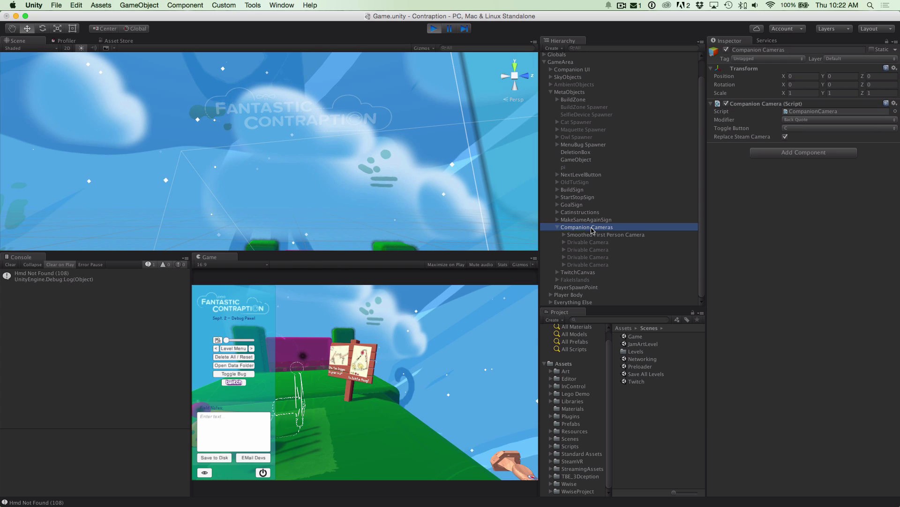
{"action": "left_click", "coordinate": [595, 235]}
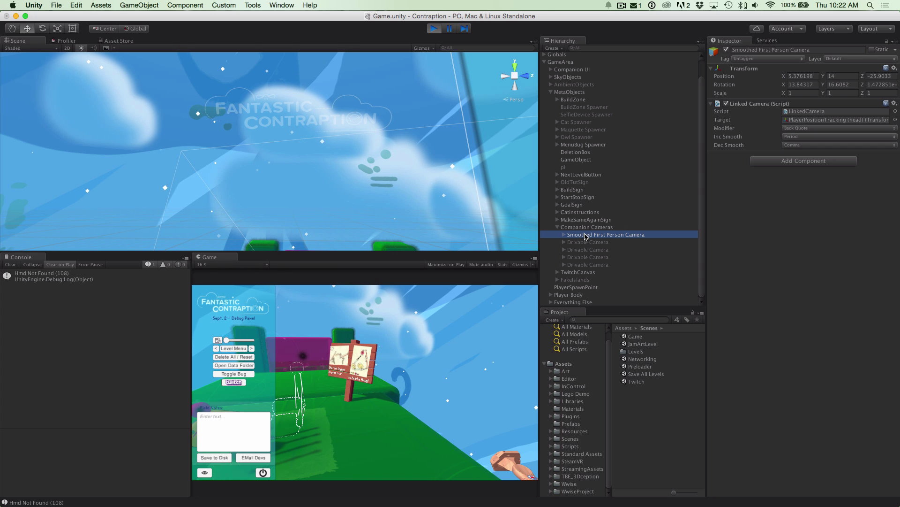
{"action": "left_click", "coordinate": [229, 341]}
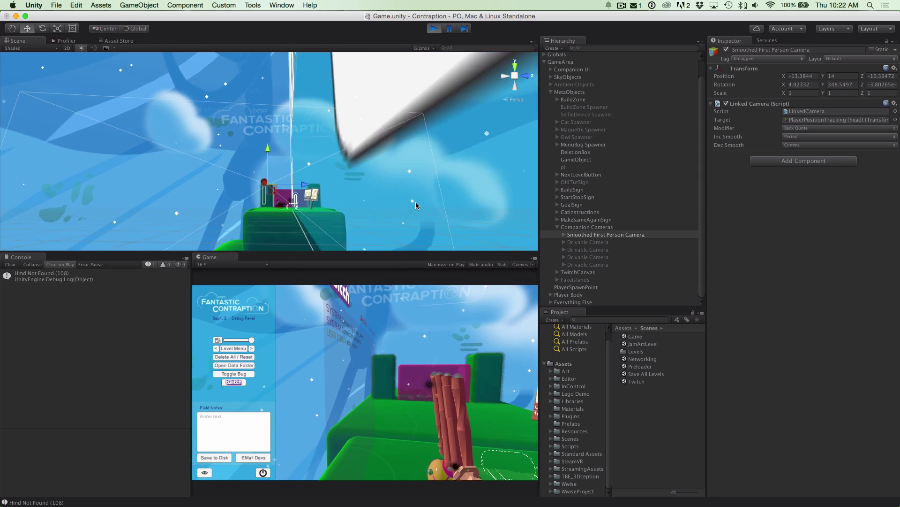
Orbit to a high overview of the platform, then enable Maximize on Play
{"action": "left_click_drag", "start_coordinate": [415, 205], "coordinate": [483, 344], "text": "alt"}
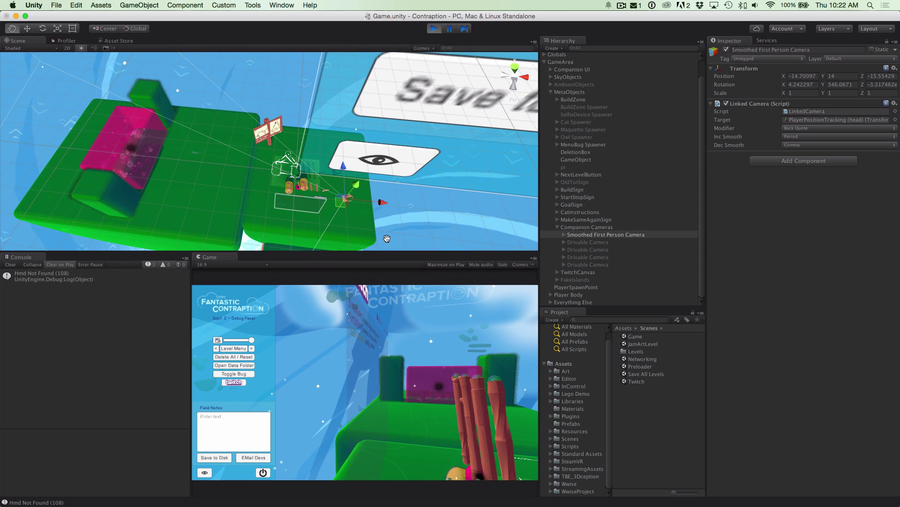
{"action": "middle_click_drag", "start_coordinate": [387, 239], "coordinate": [305, 193]}
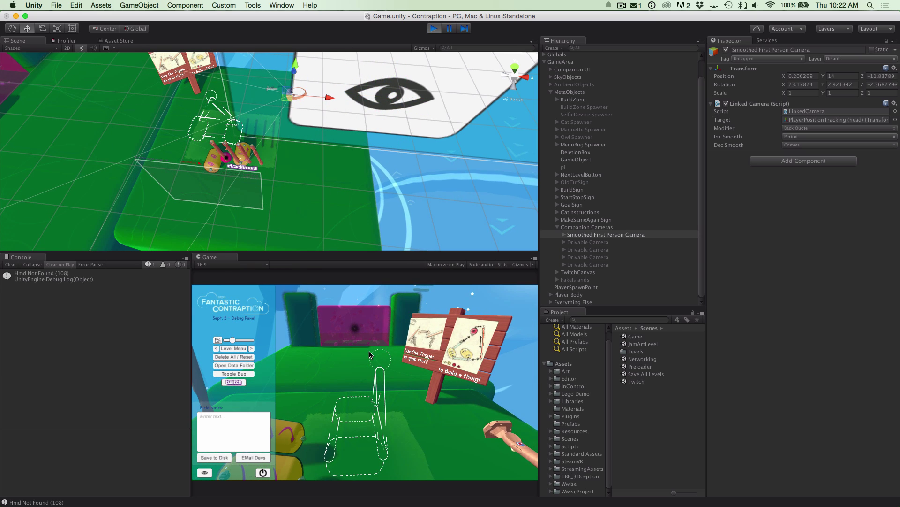
{"action": "left_click", "coordinate": [434, 264]}
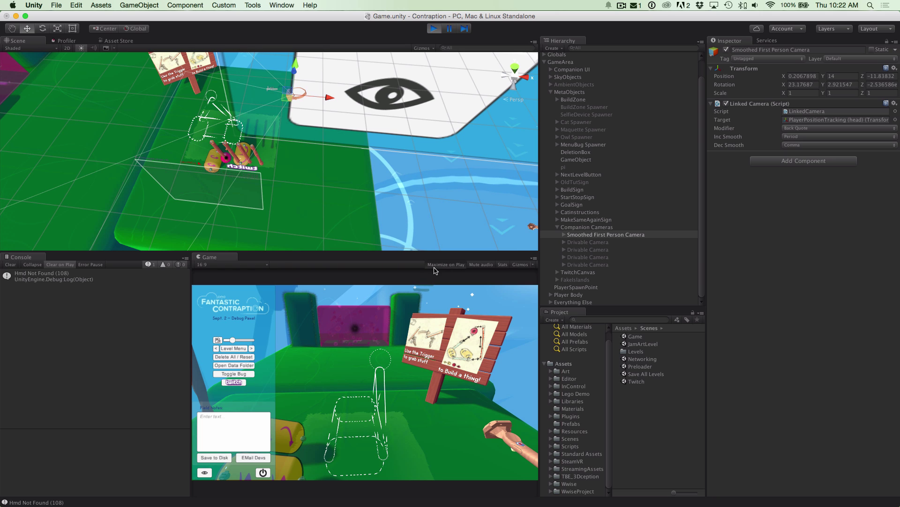
Pause, hide the debug panel, stop Play, and ping CompanionCamera from Companion Cameras' Script field
{"action": "left_click", "coordinate": [451, 32]}
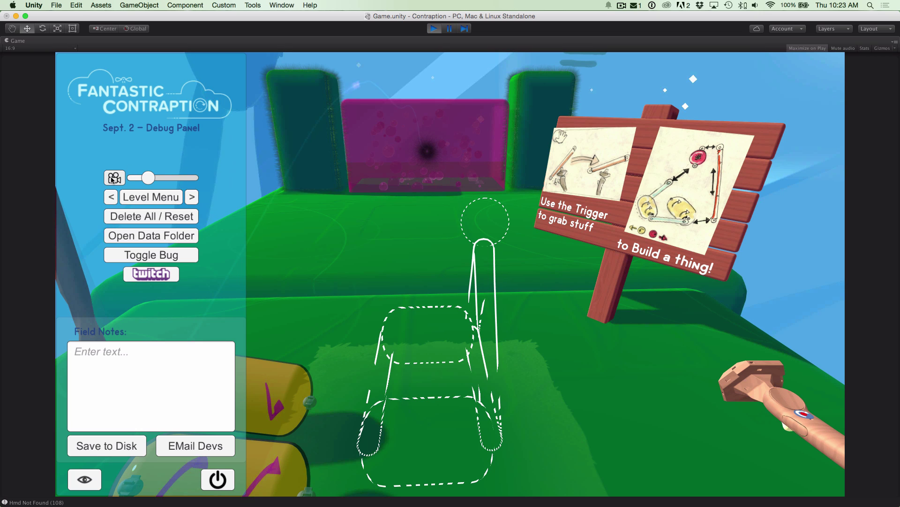
{"action": "left_click", "coordinate": [99, 479]}
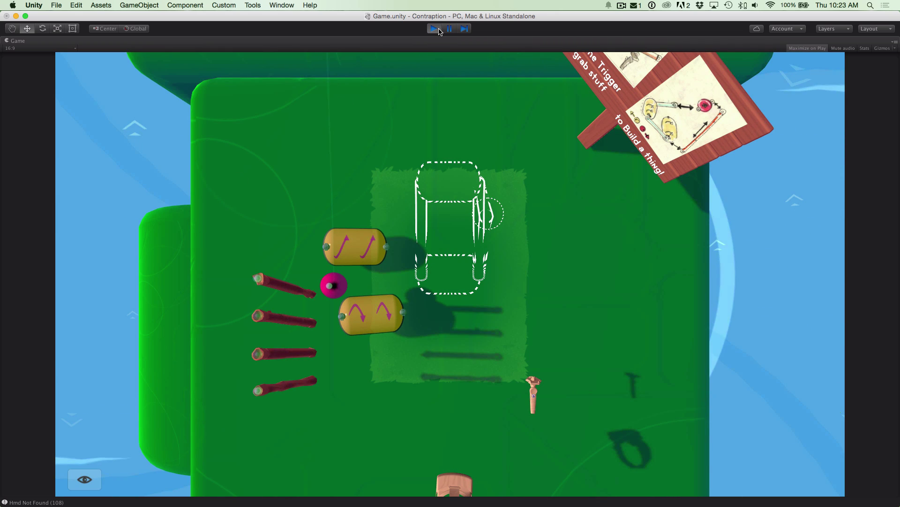
{"action": "left_click", "coordinate": [438, 29]}
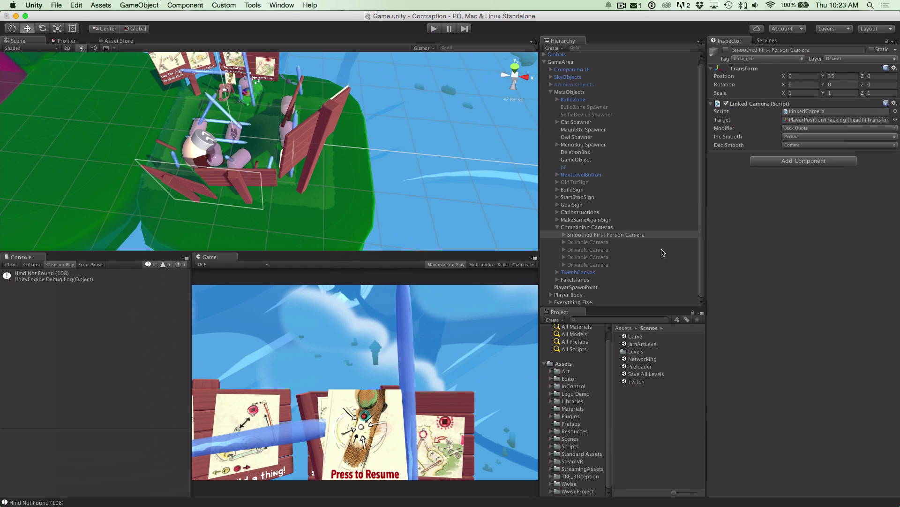
{"action": "left_click", "coordinate": [585, 226]}
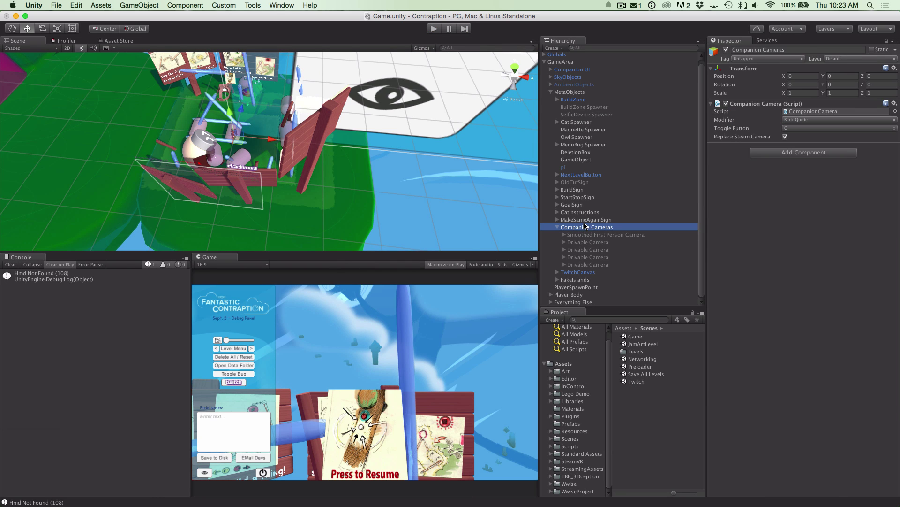
{"action": "left_click", "coordinate": [786, 112]}
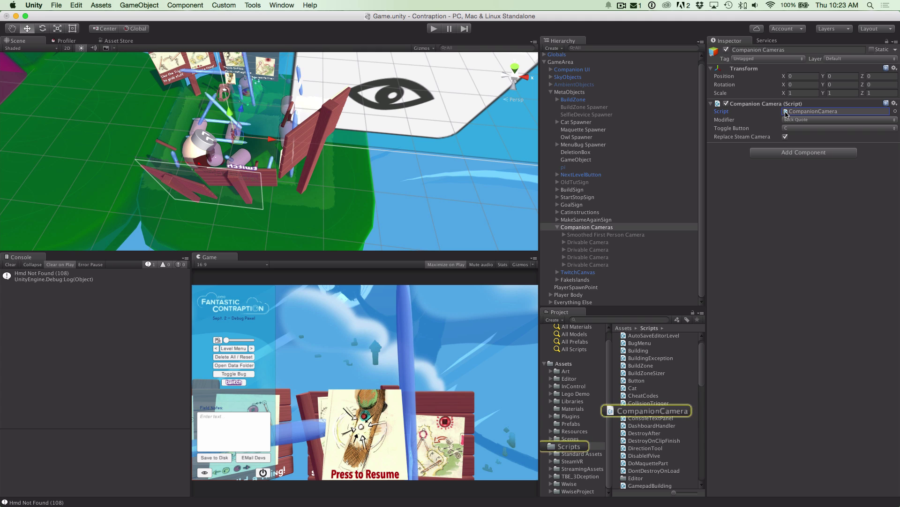
Open CompanionCamera.cs in MonoDevelop and read through Awake, SwitchCamera and Update
{"action": "left_click", "coordinate": [786, 114]}
{"action": "scroll", "coordinate": [461, 312], "scroll_direction": "down", "scroll_amount": 10}
{"action": "scroll", "coordinate": [461, 312], "scroll_direction": "up", "scroll_amount": 10}
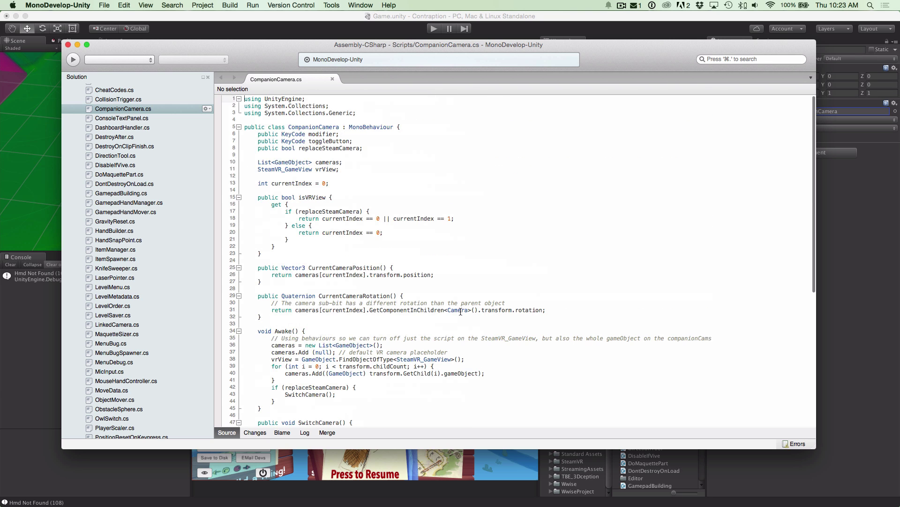
{"action": "mouse_move", "coordinate": [461, 312]}
{"action": "scroll", "coordinate": [547, 324], "scroll_direction": "down", "scroll_amount": 1}
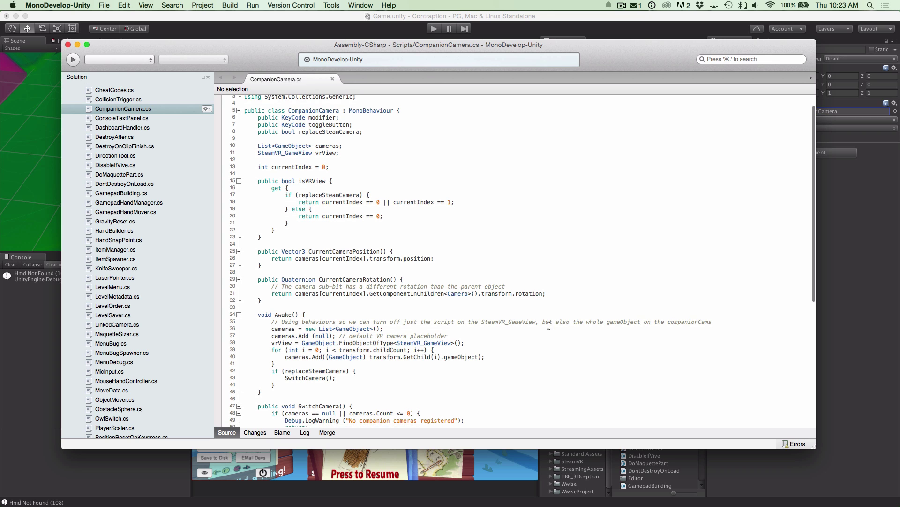
{"action": "scroll", "coordinate": [548, 325], "scroll_direction": "down", "scroll_amount": 6}
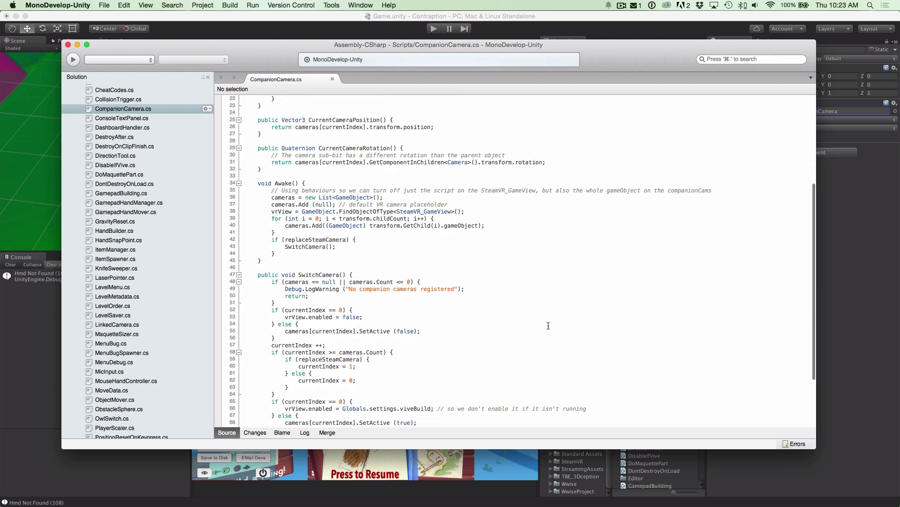
{"action": "scroll", "coordinate": [548, 325], "scroll_direction": "down", "scroll_amount": 4}
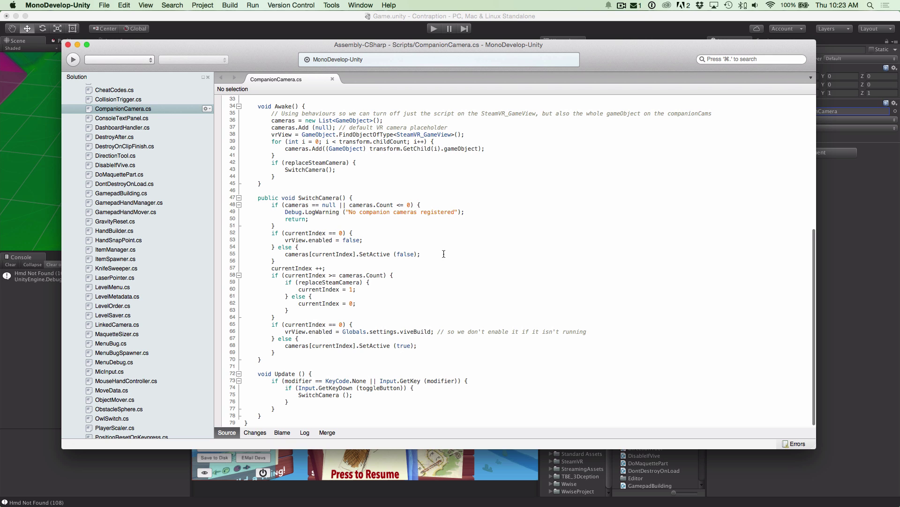
{"action": "scroll", "coordinate": [444, 253], "scroll_direction": "up", "scroll_amount": 11}
{"action": "scroll", "coordinate": [443, 253], "scroll_direction": "down", "scroll_amount": 11}
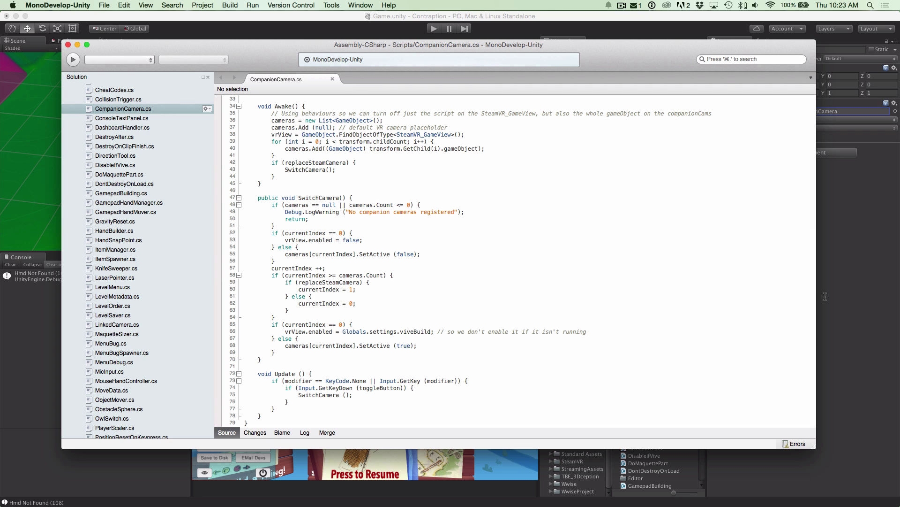
Expand Smoothed First Person Camera, inspect its child Camera, then reselect the parent
{"action": "left_click", "coordinate": [853, 301]}
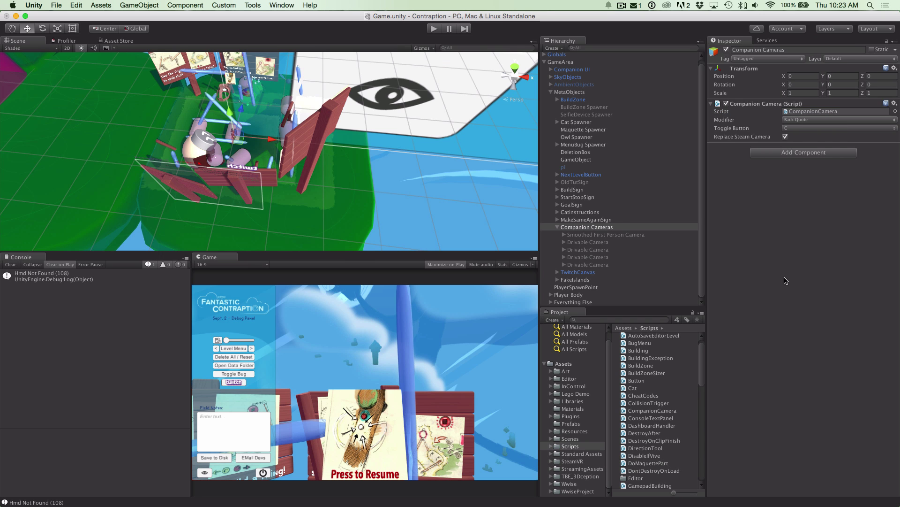
{"action": "left_click", "coordinate": [616, 235]}
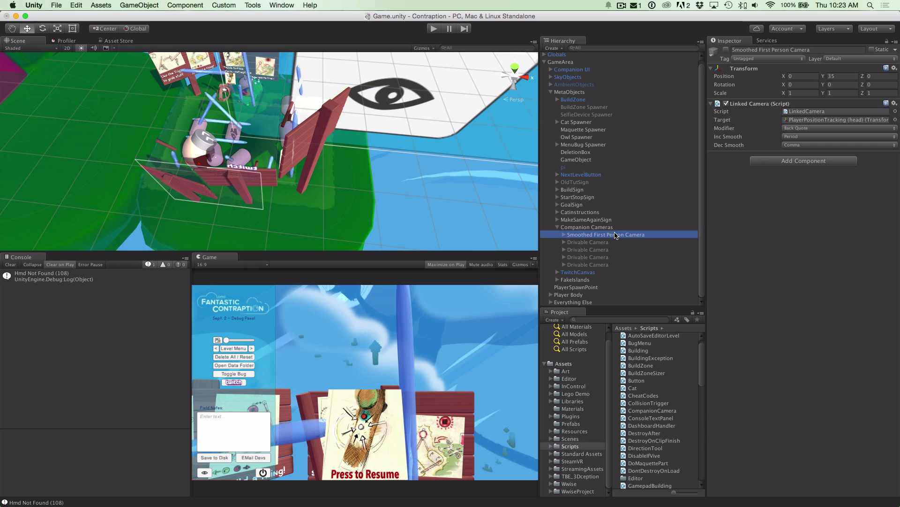
{"action": "left_click", "coordinate": [610, 240]}
{"action": "left_click", "coordinate": [610, 238]}
{"action": "key", "text": "Right"}
{"action": "left_click", "coordinate": [590, 242]}
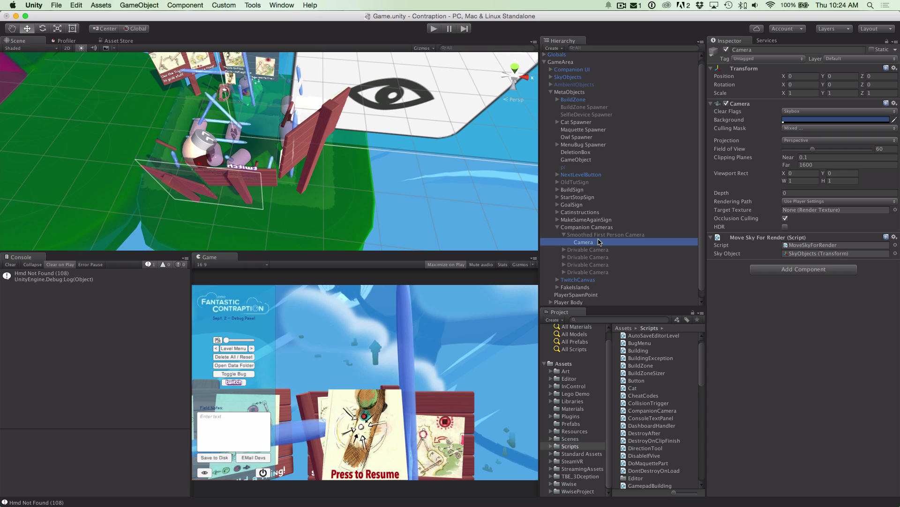
{"action": "left_click", "coordinate": [600, 235]}
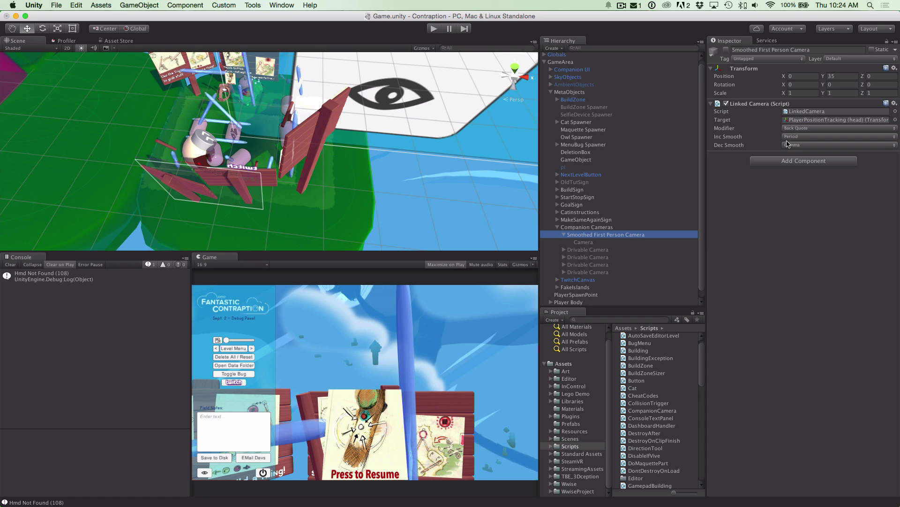
Open LinkedCamera.cs, highlight Vector3.SmoothDamp and Mathf.SmoothDampAngle, then return to Unity
{"action": "double_click", "coordinate": [786, 112]}
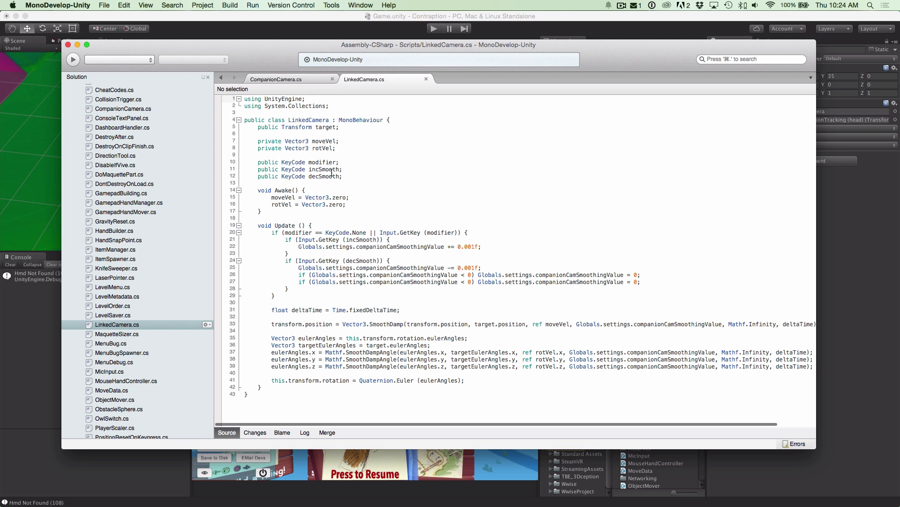
{"action": "left_click", "coordinate": [363, 353]}
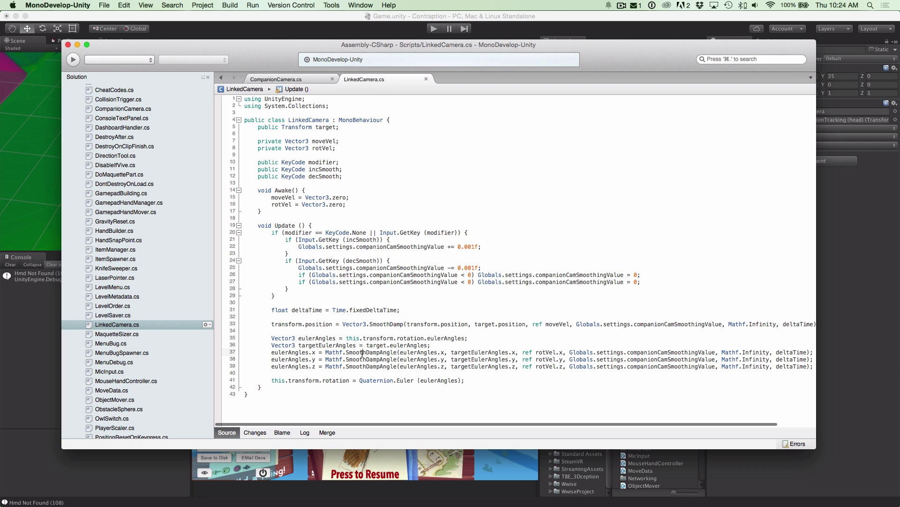
{"action": "double_click", "coordinate": [363, 353]}
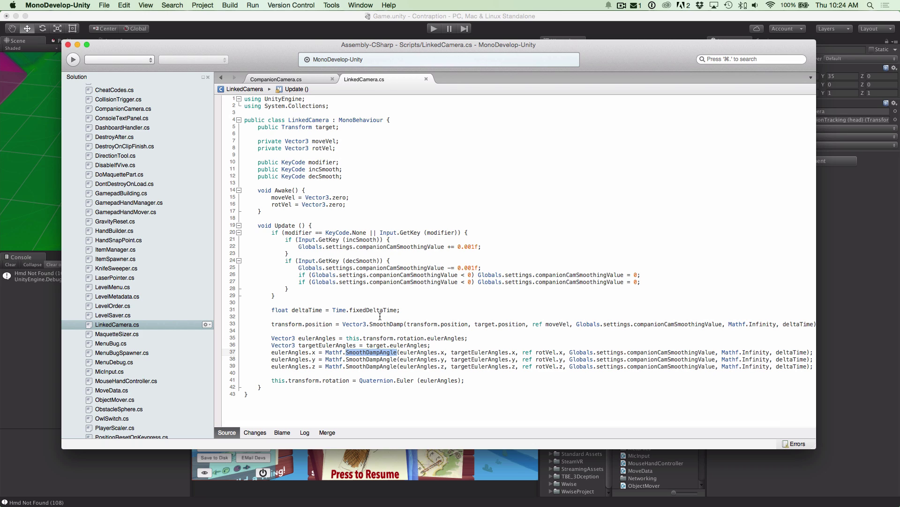
{"action": "left_click_drag", "start_coordinate": [343, 324], "coordinate": [402, 324]}
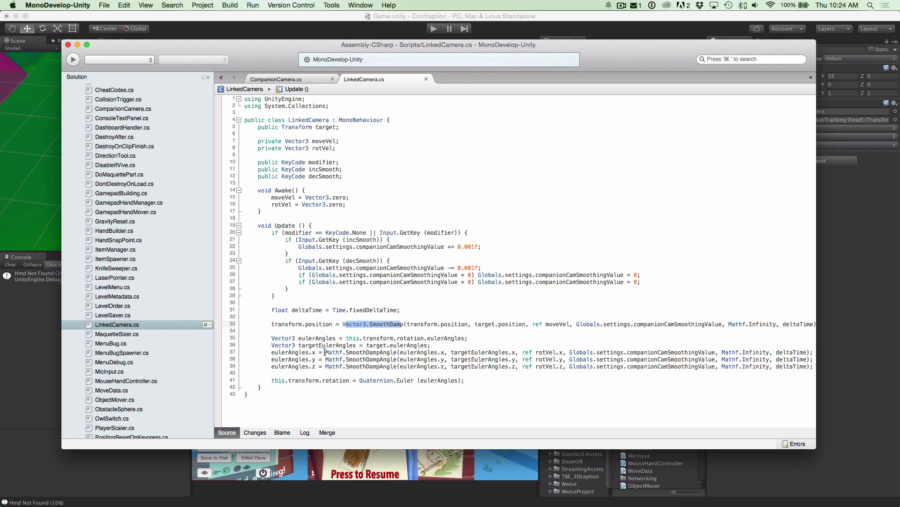
{"action": "left_click_drag", "start_coordinate": [325, 352], "coordinate": [399, 352]}
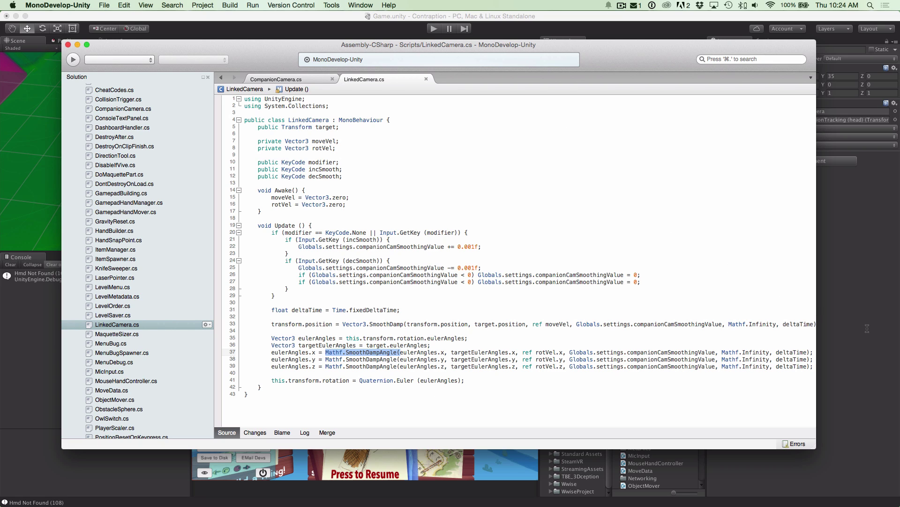
{"action": "left_click", "coordinate": [868, 313]}
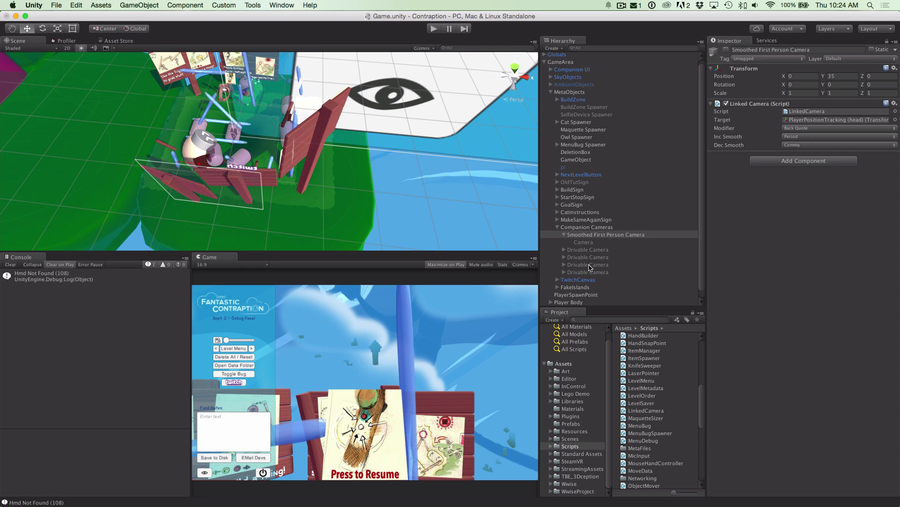
Select Smoothed First Person Camera in the Hierarchy and fold its child Camera away
{"action": "left_click", "coordinate": [565, 235]}
{"action": "left_click", "coordinate": [564, 235]}
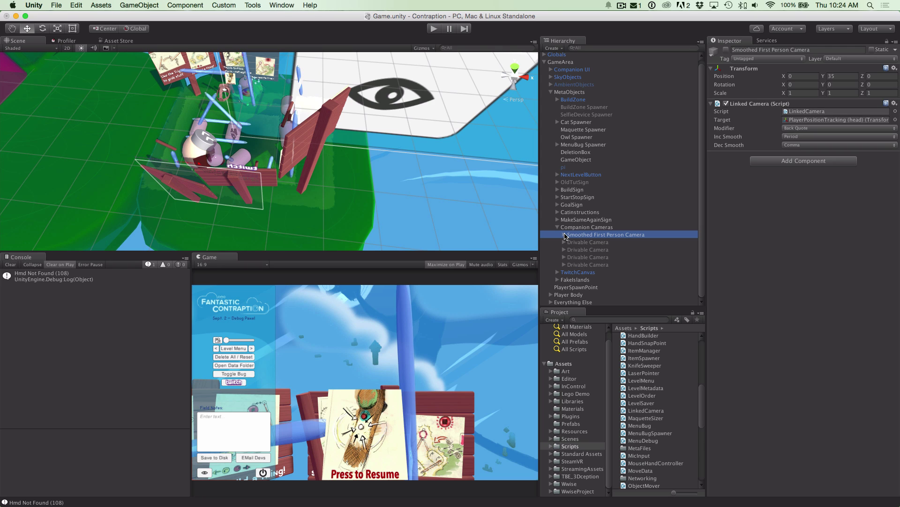